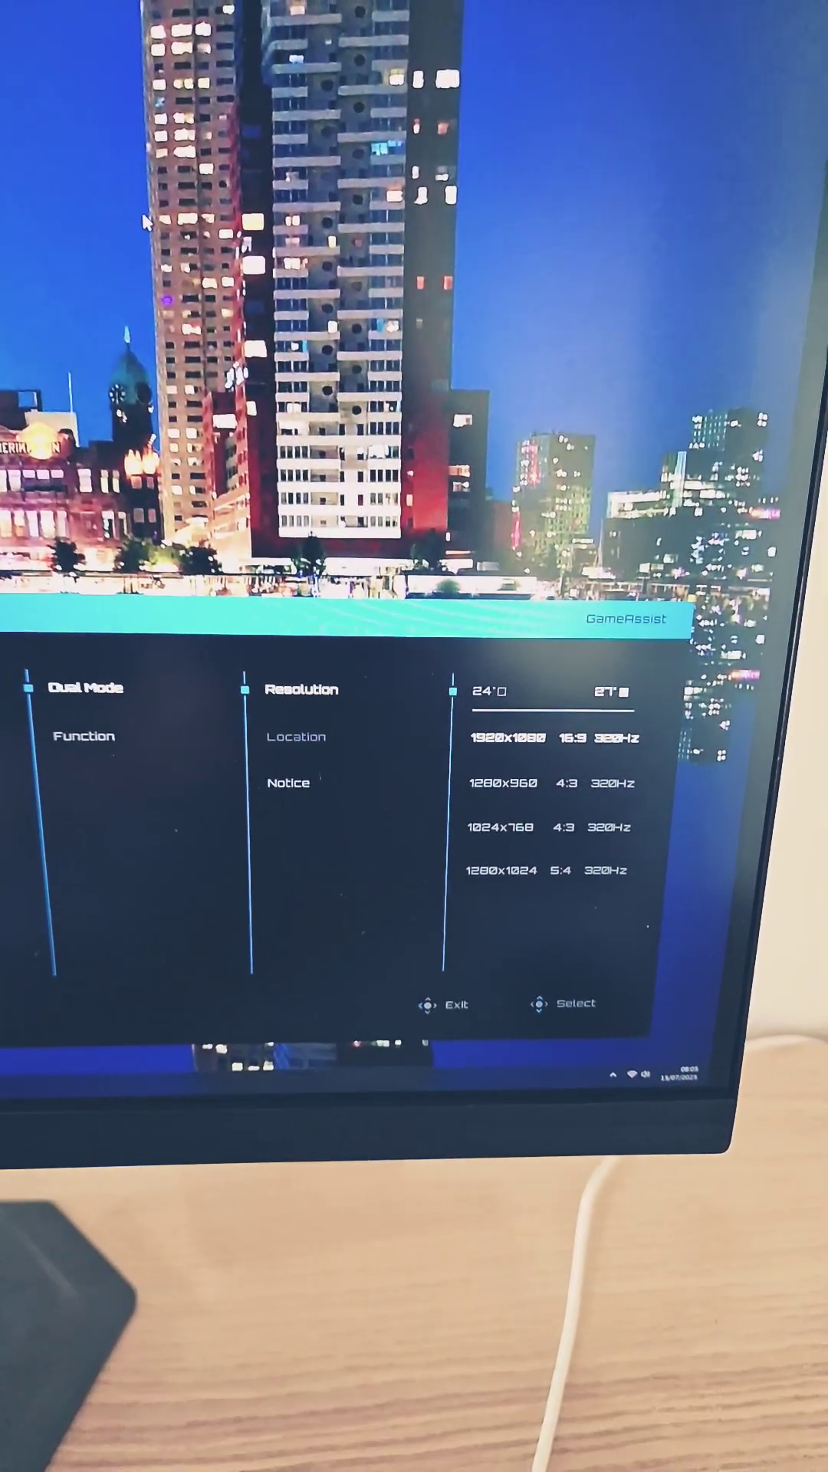
Step: Choose the 24-inch 1920x1080 16:9 320Hz option in the Dual Mode resolution list
key("Down")
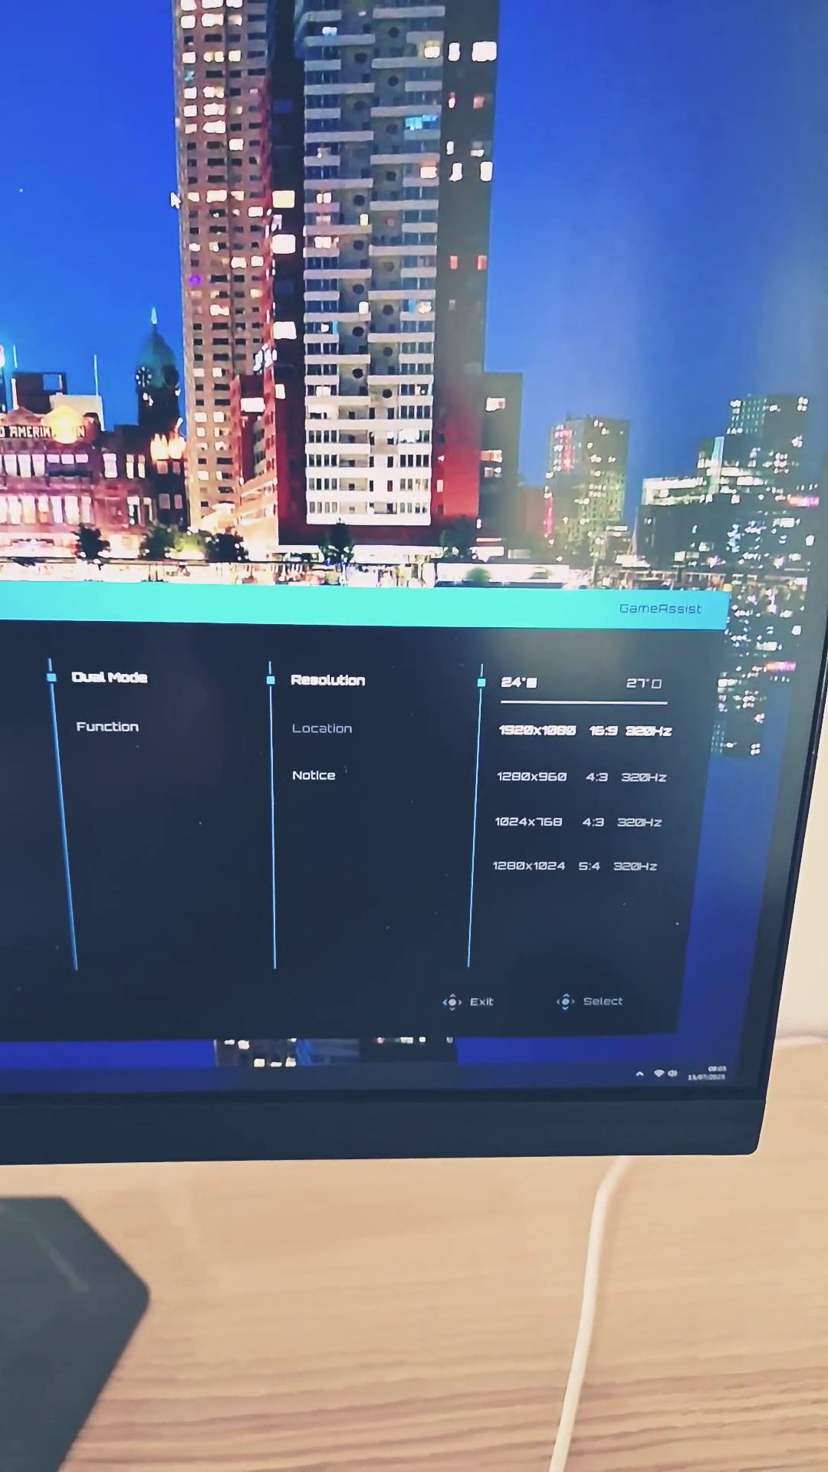
Step: Back out of the Dual Mode resolution submenu to the Game Info list
key("Left")
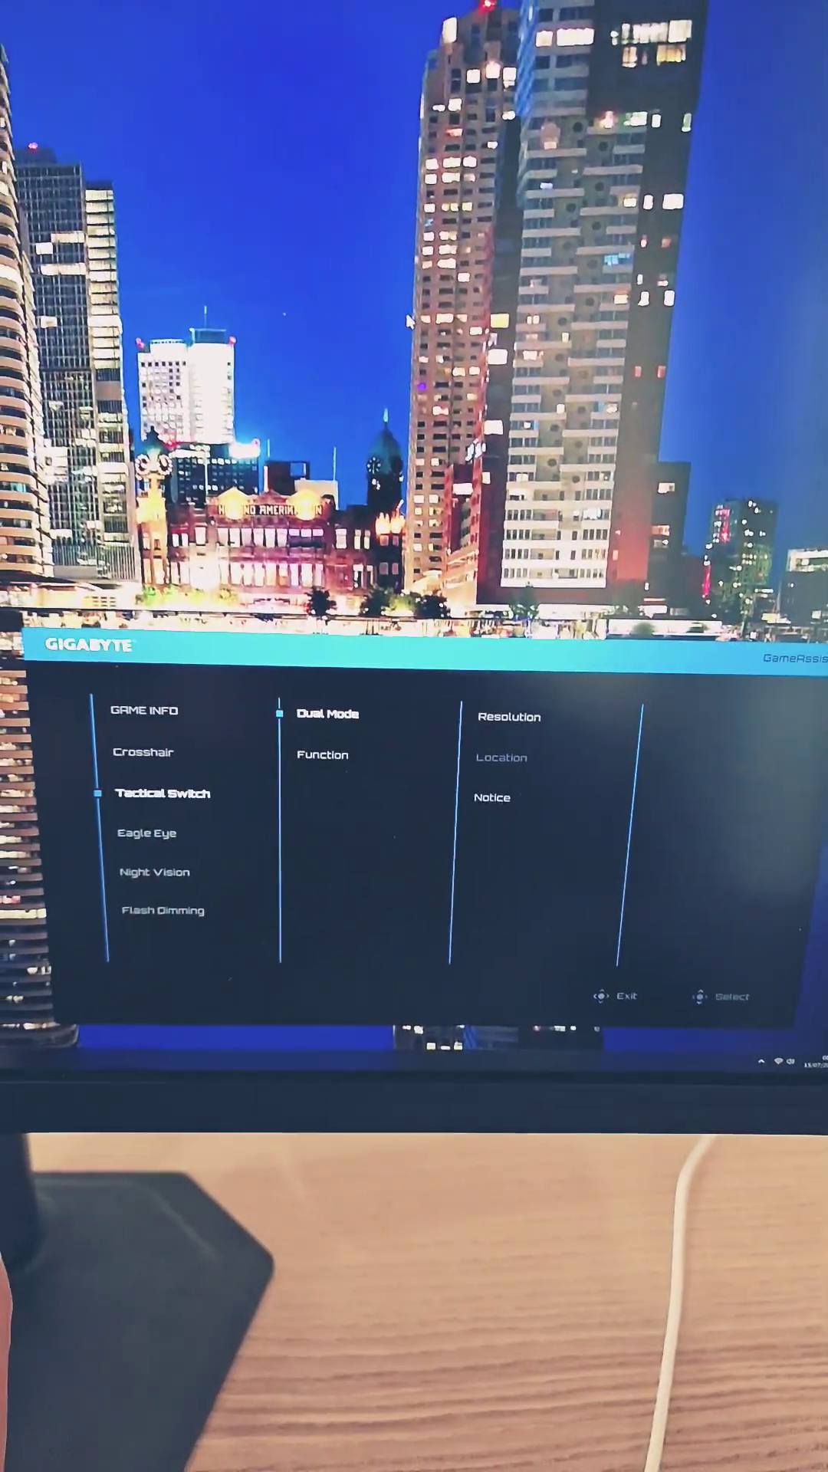